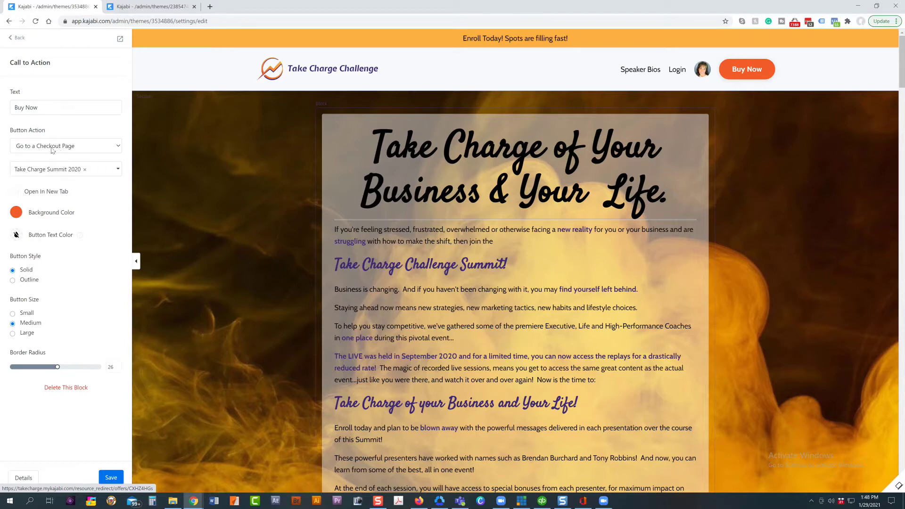
click(52, 149)
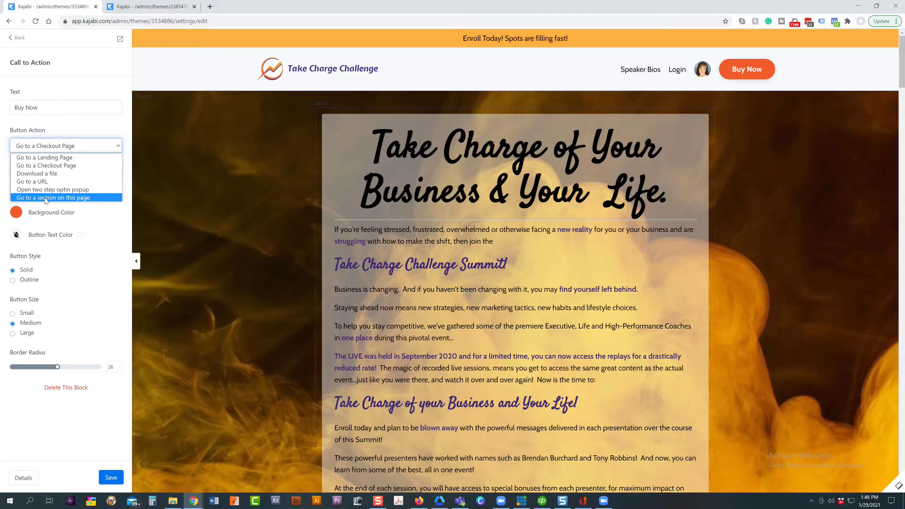
click(59, 147)
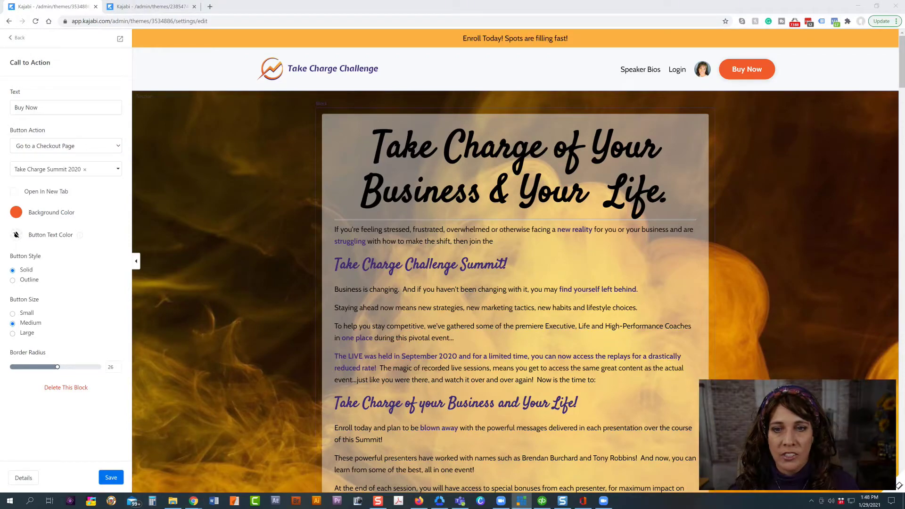
Scroll the sales page to the speakers and switch to the Speakers landing page editor.
scroll(229, 370, down, 2)
scroll(228, 370, down, 20)
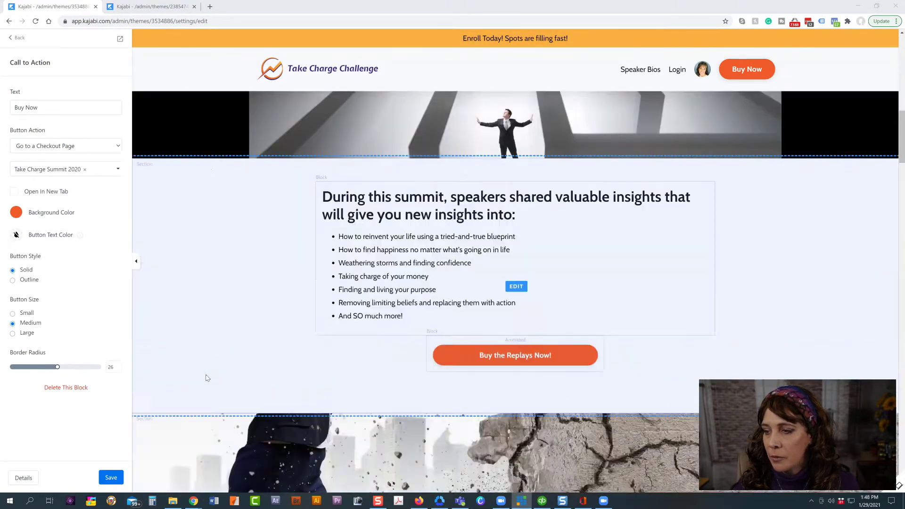
scroll(197, 382, down, 9)
scroll(189, 385, up, 4)
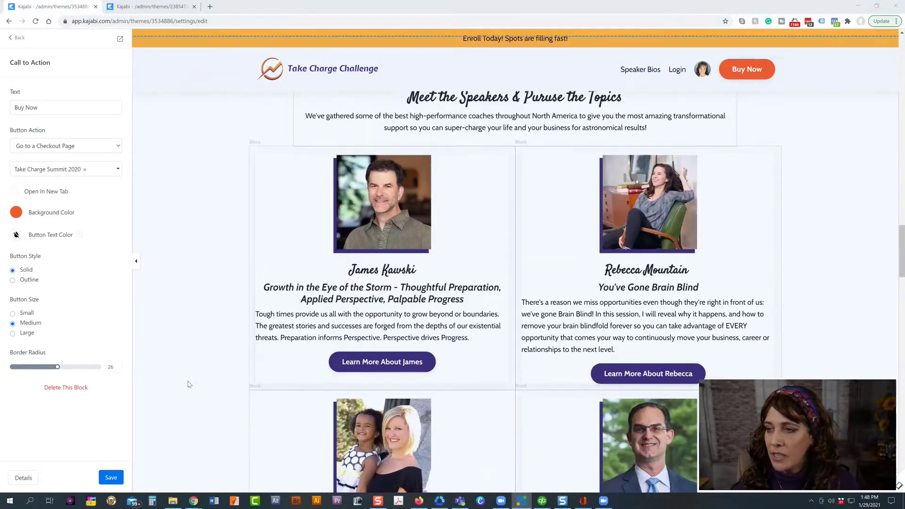
scroll(184, 386, down, 1)
scroll(184, 385, down, 1)
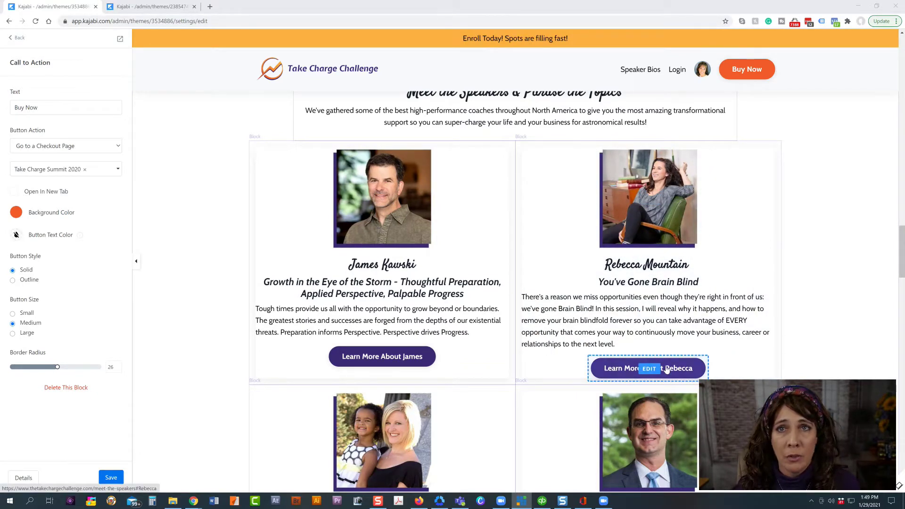
click(163, 6)
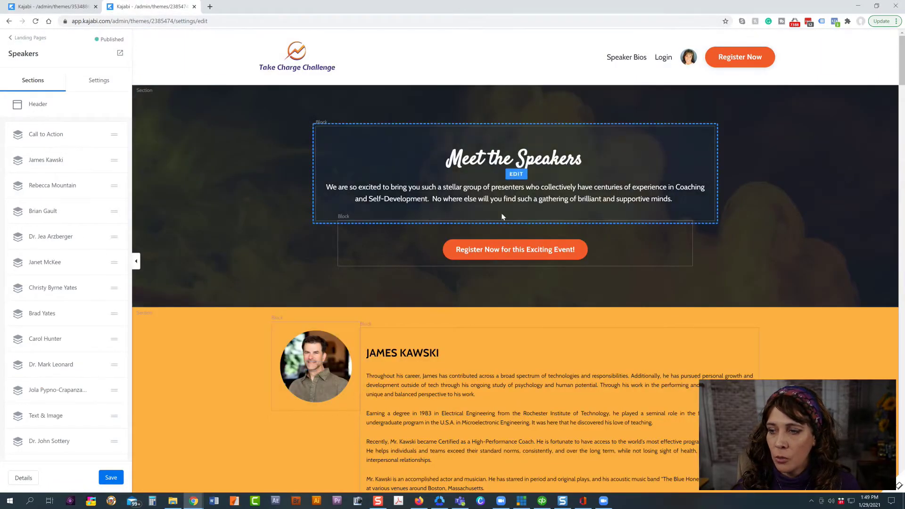
scroll(349, 330, down, 6)
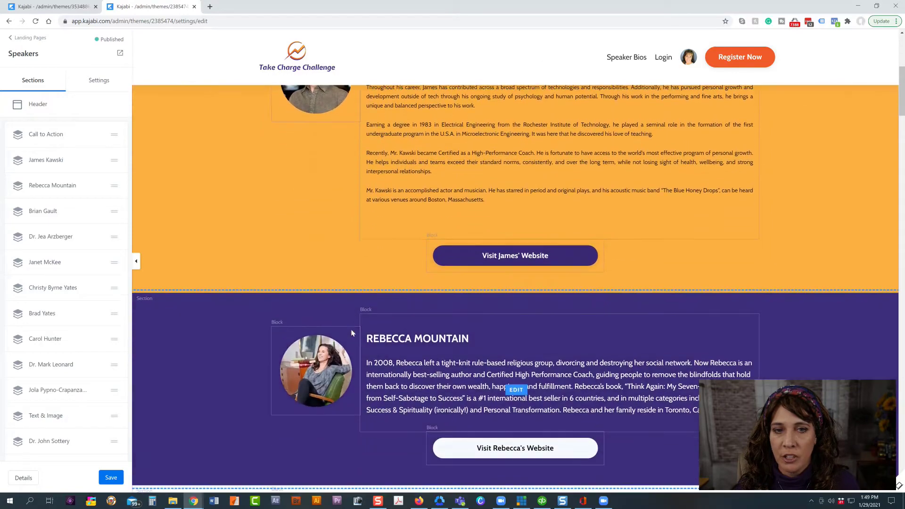
scroll(364, 311, down, 5)
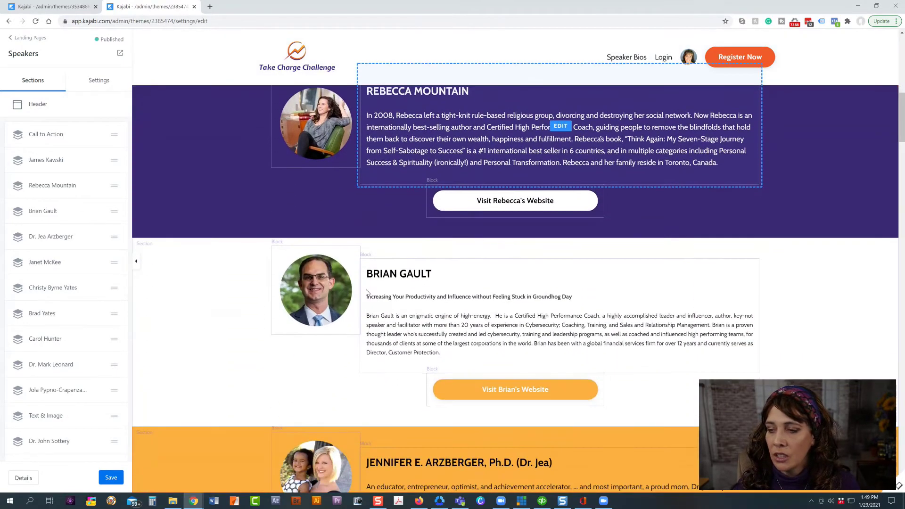
scroll(366, 297, up, 4)
scroll(367, 293, up, 4)
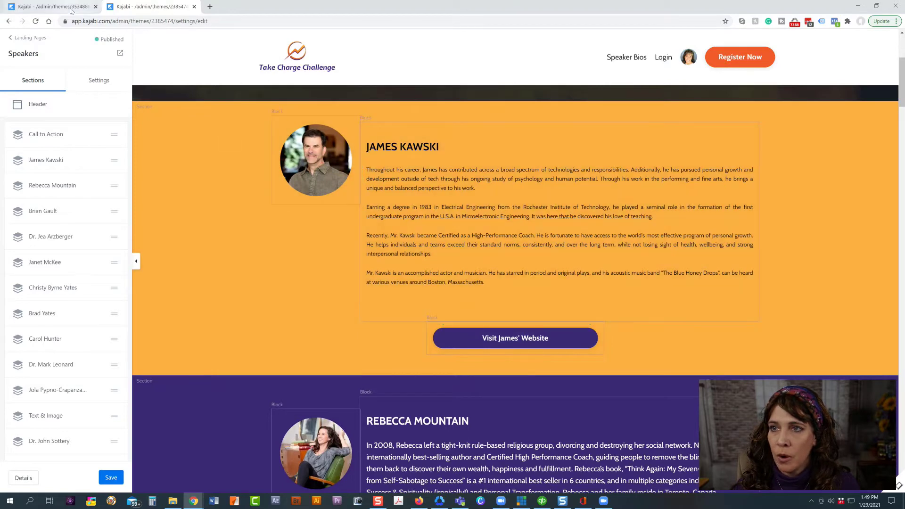
Open James Kawski's bio text block on the Speakers landing page for editing.
click(50, 7)
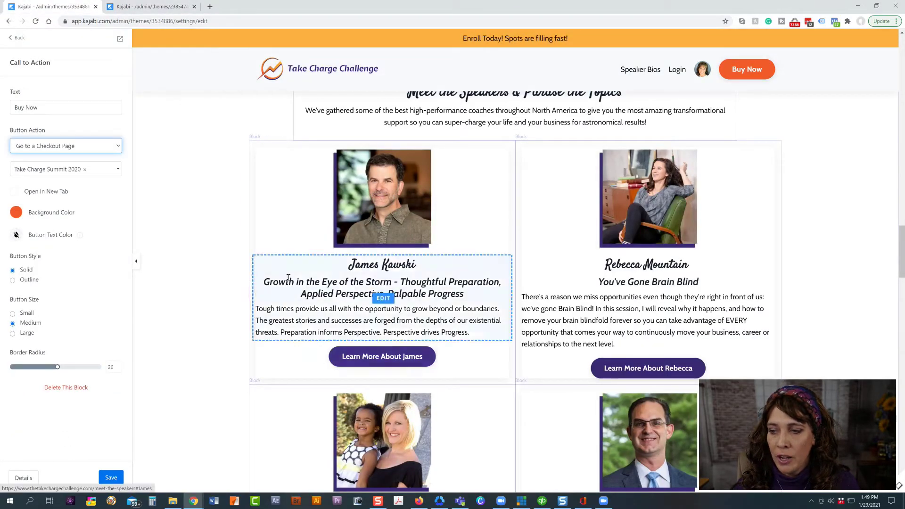
click(143, 8)
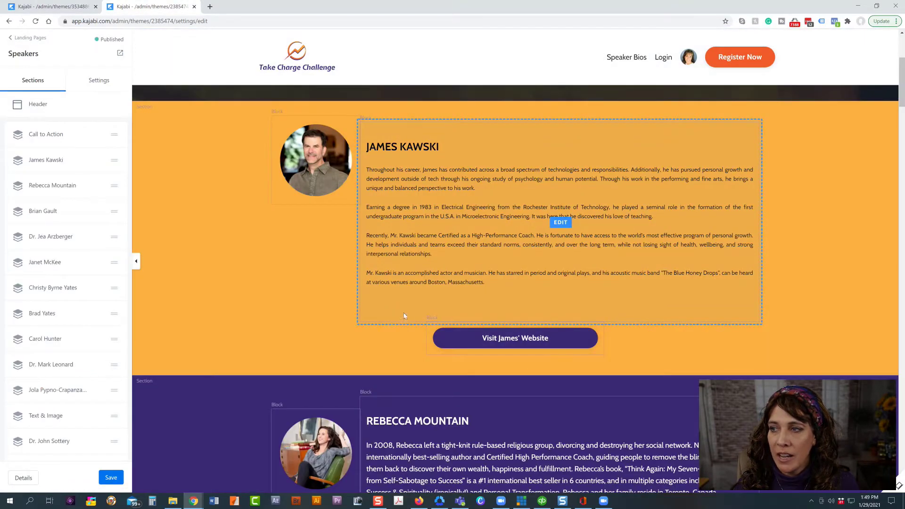
scroll(376, 311, down, 13)
scroll(322, 302, up, 15)
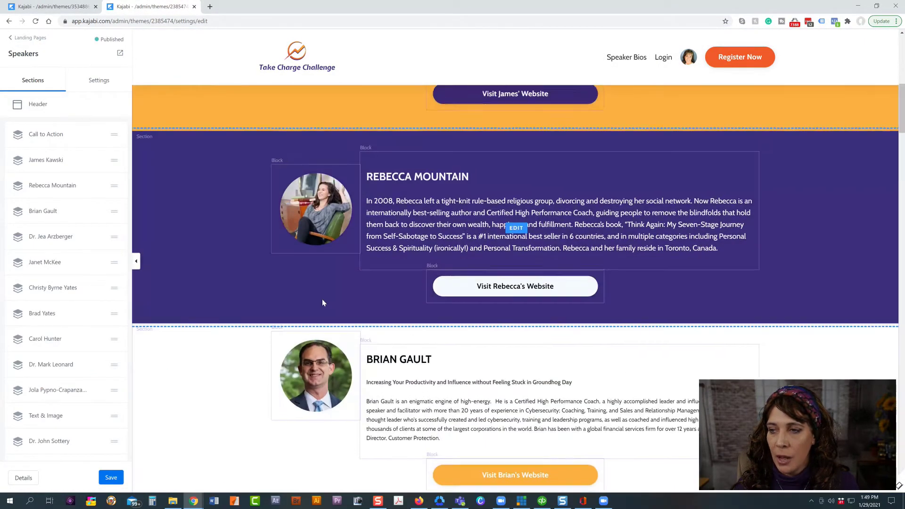
scroll(321, 299, down, 2)
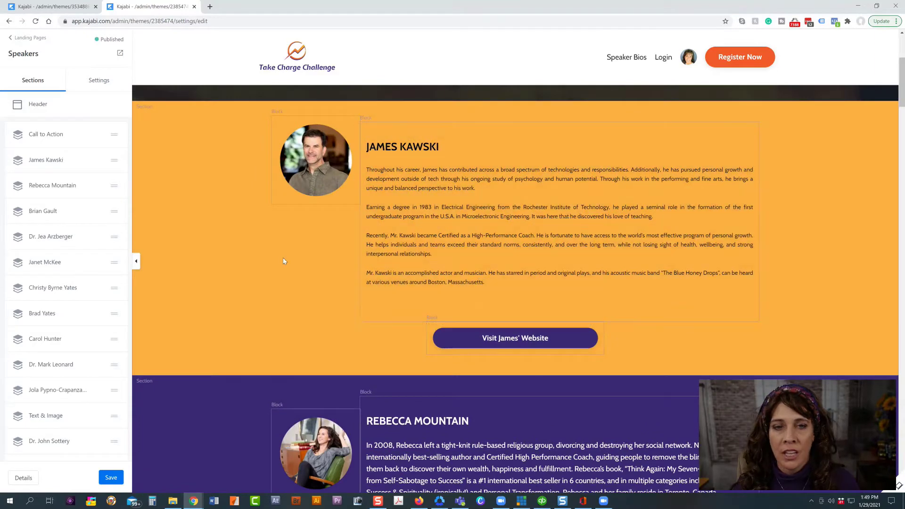
click(406, 191)
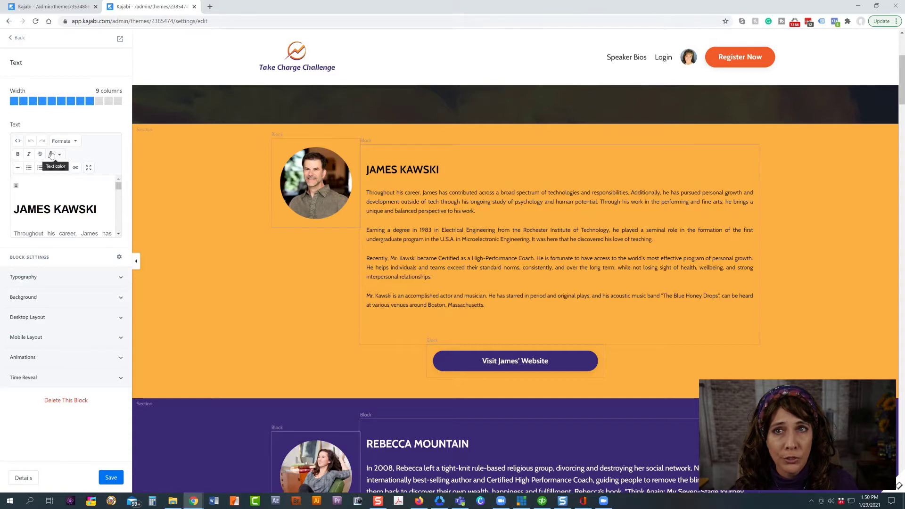
View the HTML source of James's bio and select its <a name="James"></a> anchor tag.
click(18, 142)
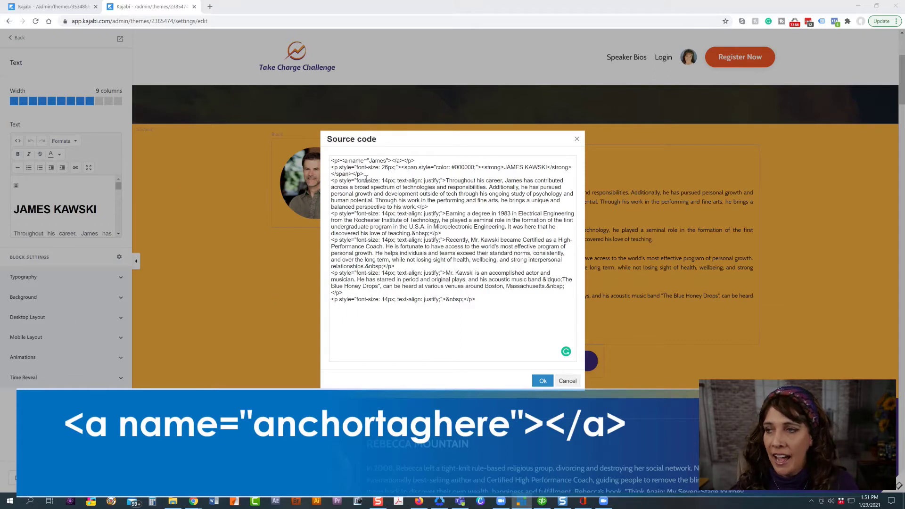
drag(342, 162, 392, 160)
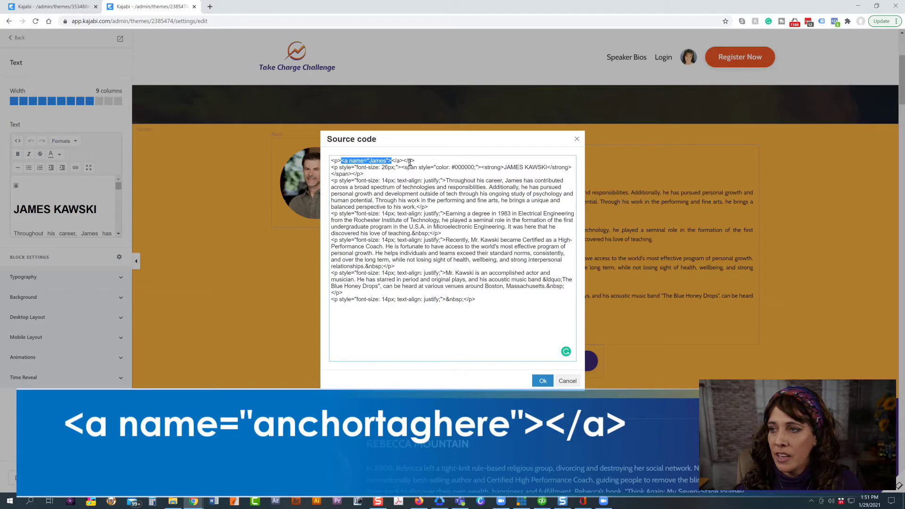
Apply the HTML changes to James's bio, then leave the editor despite unsaved changes.
drag(403, 161, 341, 165)
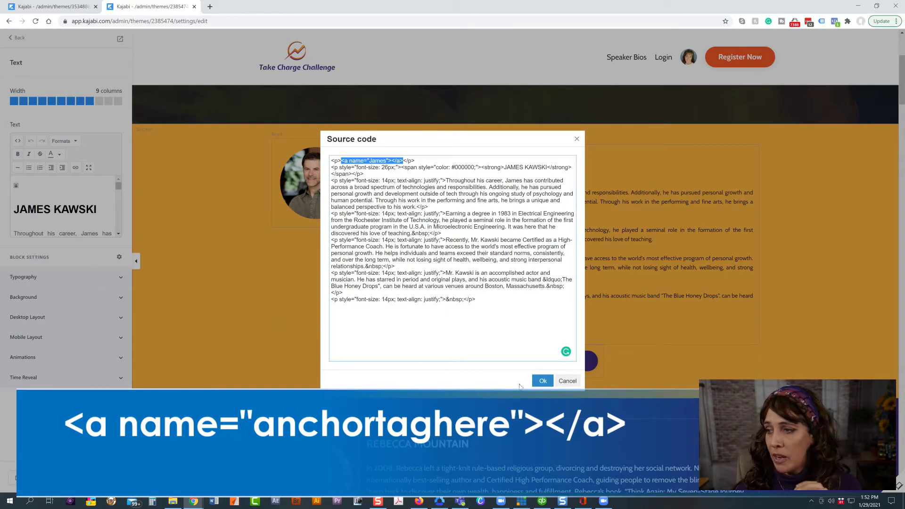
click(542, 381)
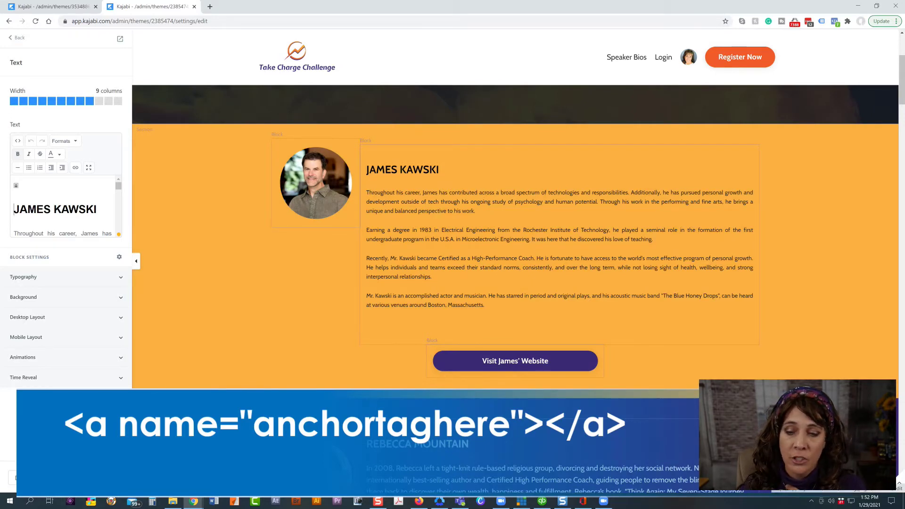
key(alt+Left)
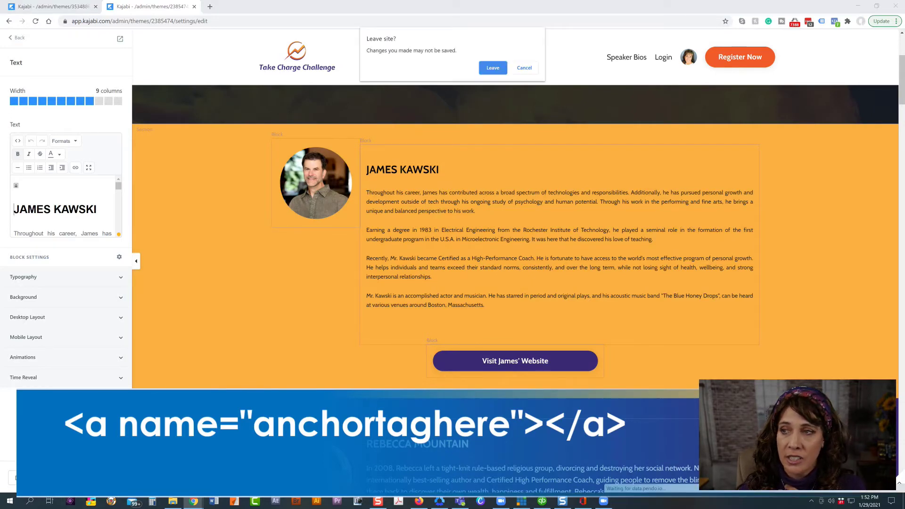
click(490, 68)
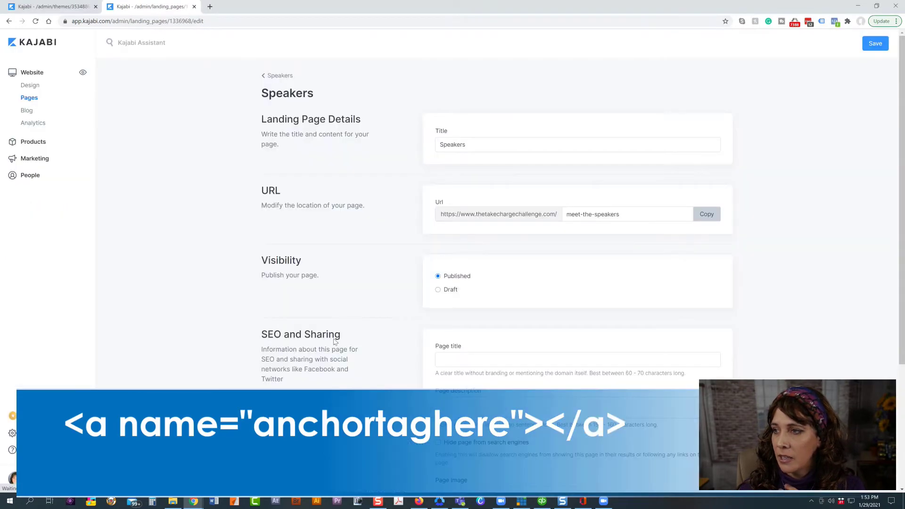
Copy the meet-the-speakers page address and return to the sales page in the theme editor.
click(706, 214)
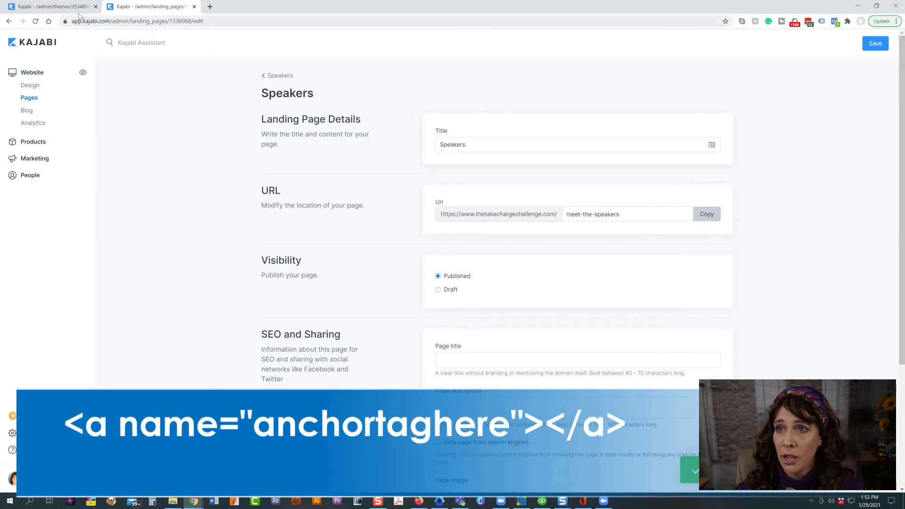
click(66, 6)
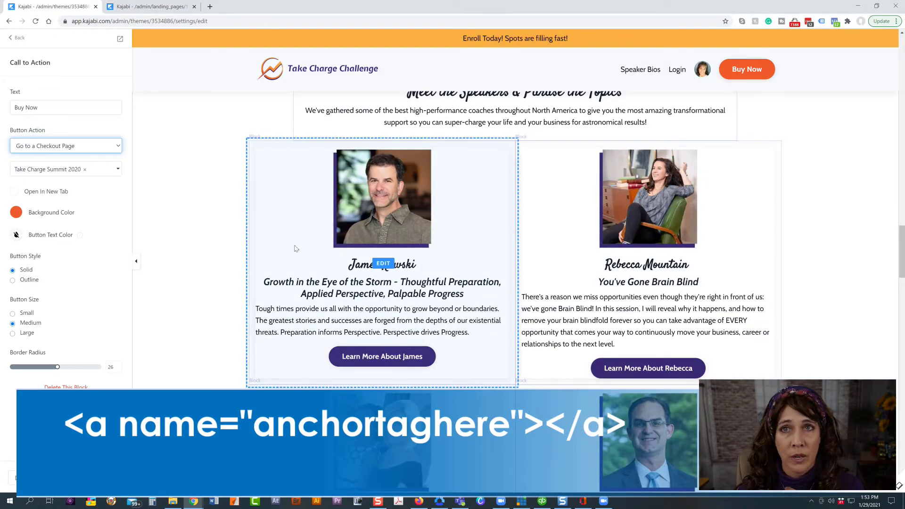
Point the Learn More About James button to the meet-the-speakers URL ending in #James, then preview.
click(371, 357)
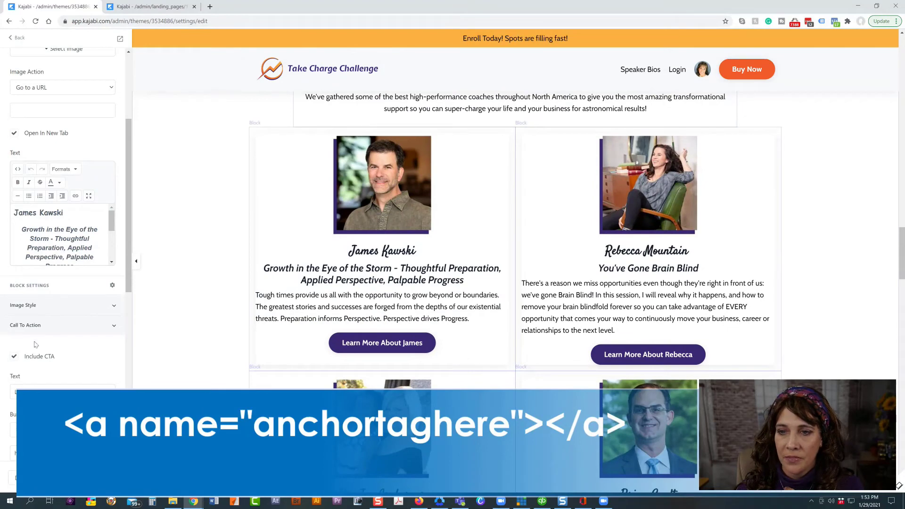
scroll(35, 340, down, 3)
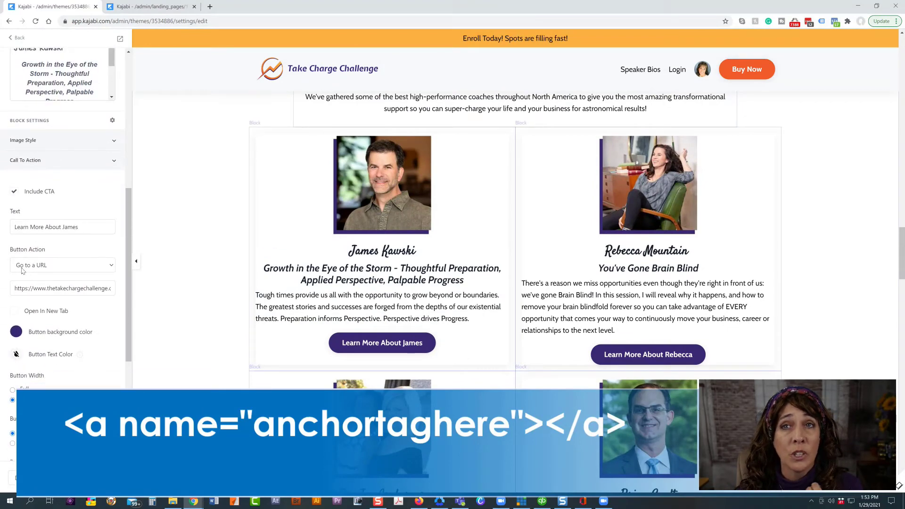
click(55, 267)
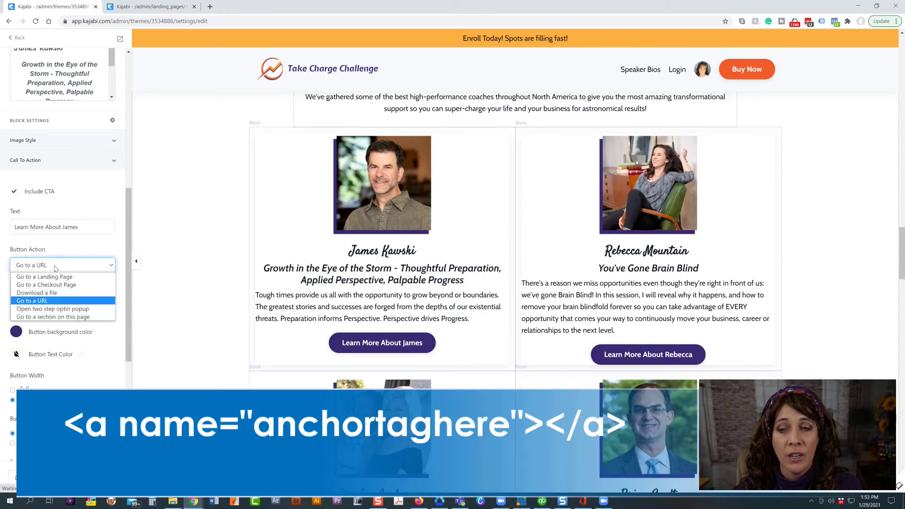
key(Up)
key(Up)
key(Up)
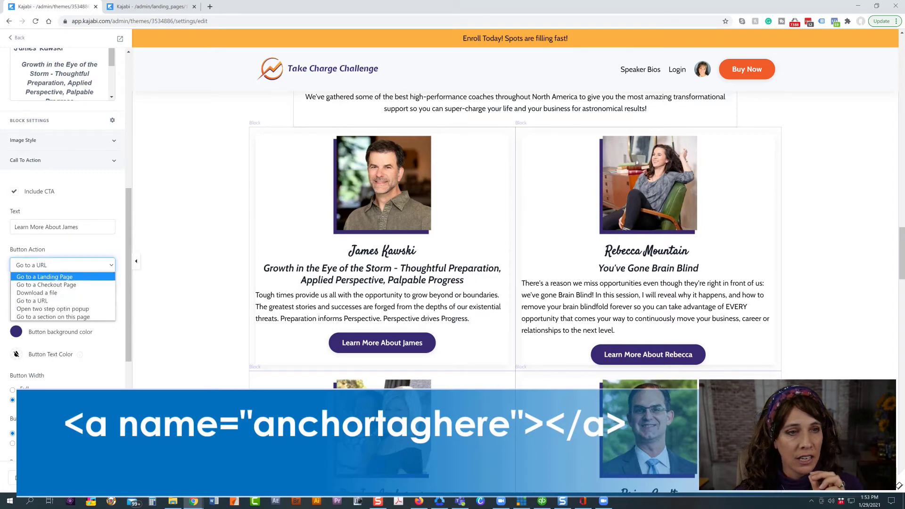
key(alt+Tab)
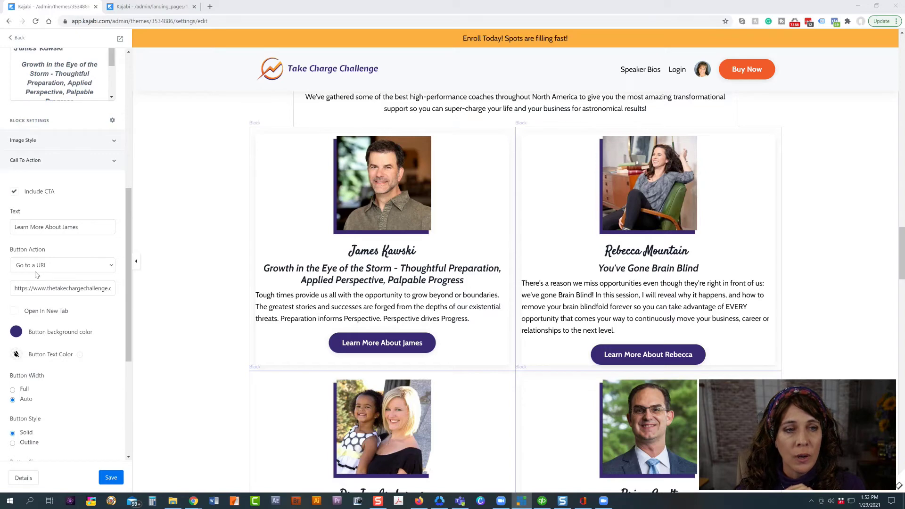
click(57, 267)
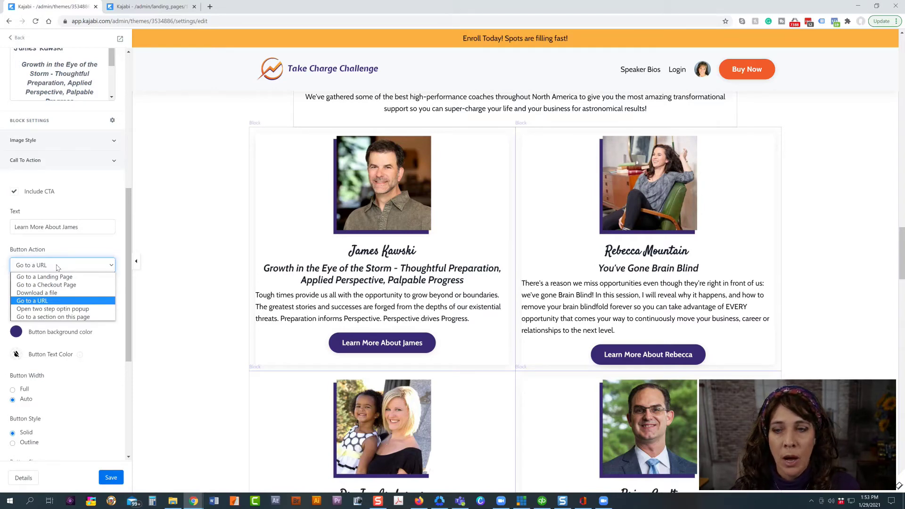
click(31, 302)
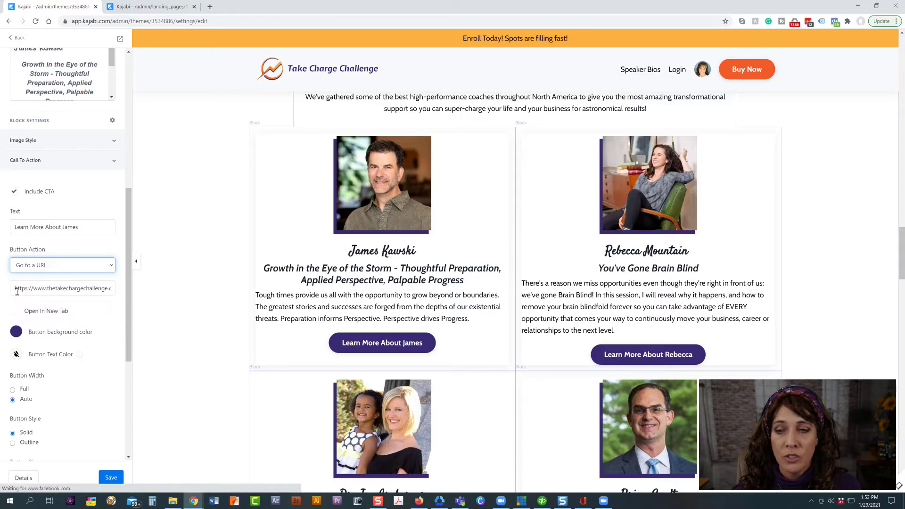
drag(16, 288, 133, 295)
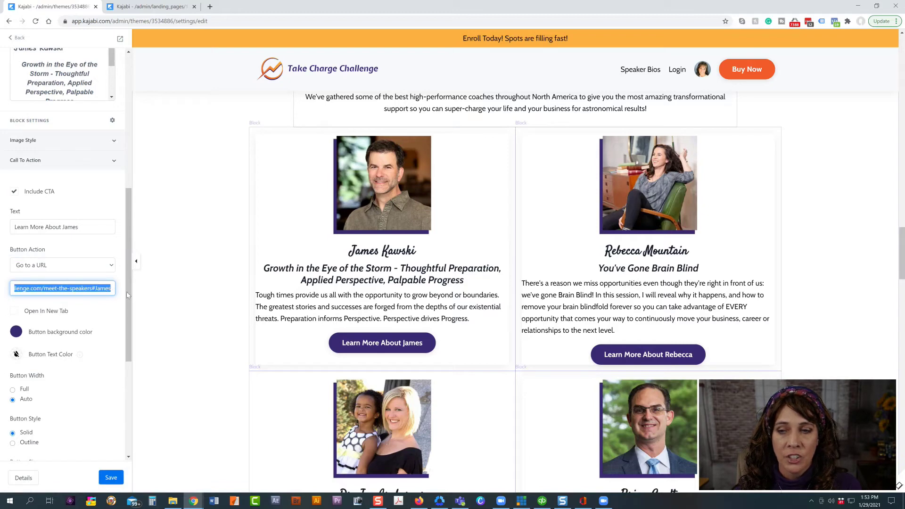
click(93, 289)
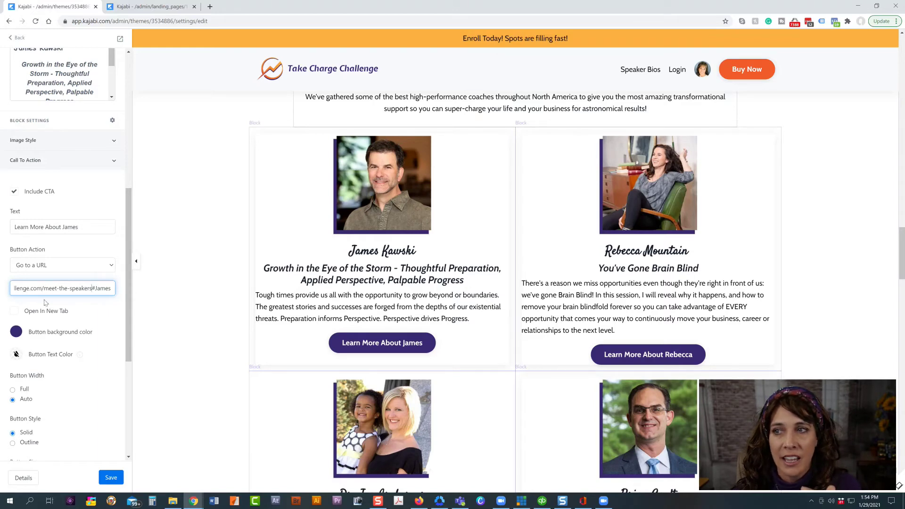
click(120, 41)
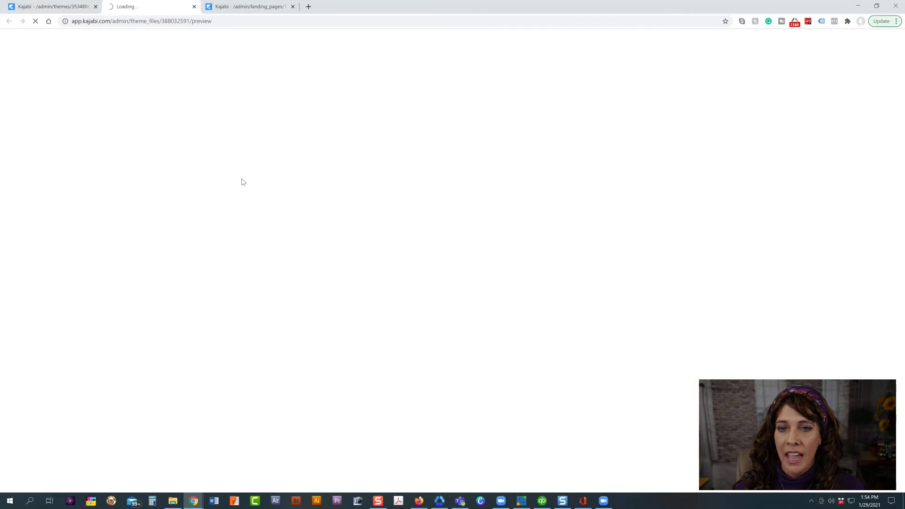
scroll(234, 245, down, 4)
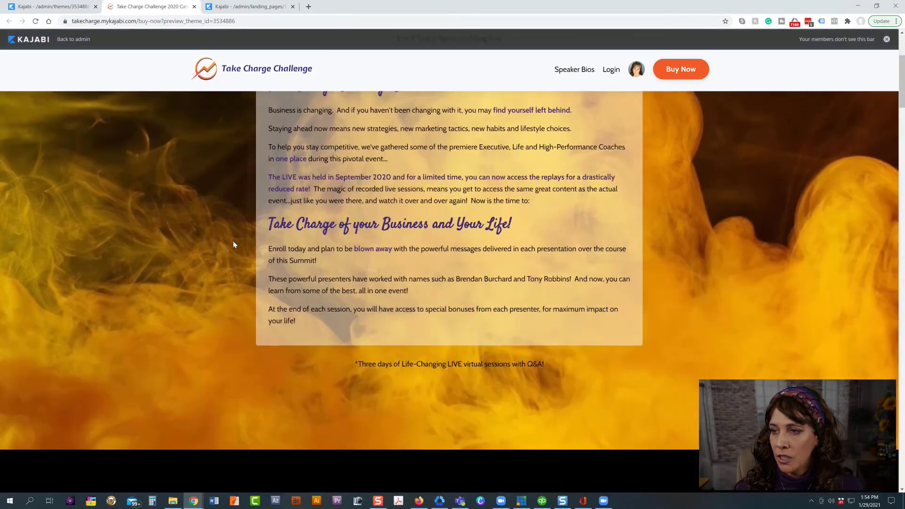
scroll(234, 245, down, 20)
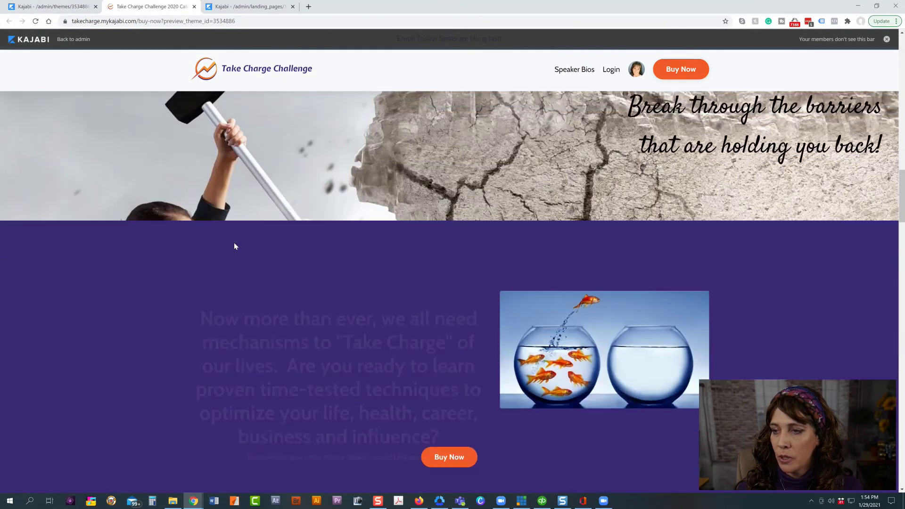
scroll(234, 245, down, 10)
click(310, 338)
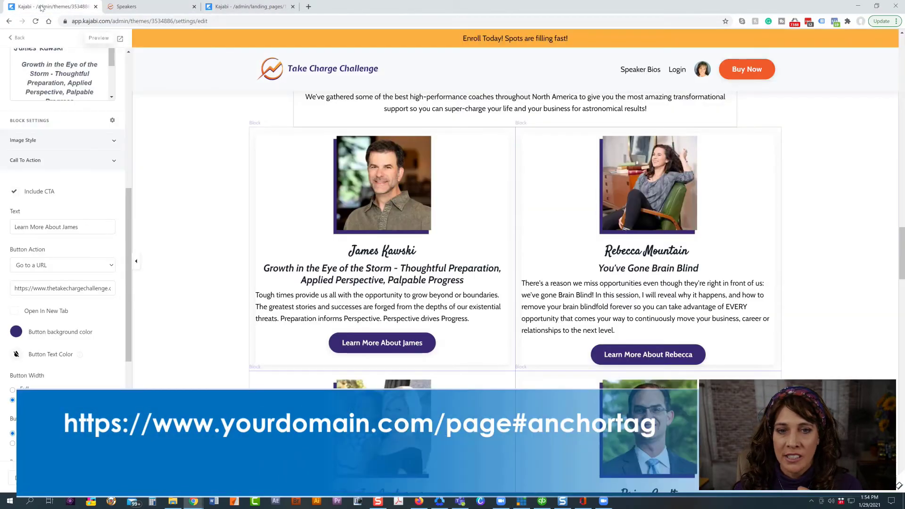
click(42, 6)
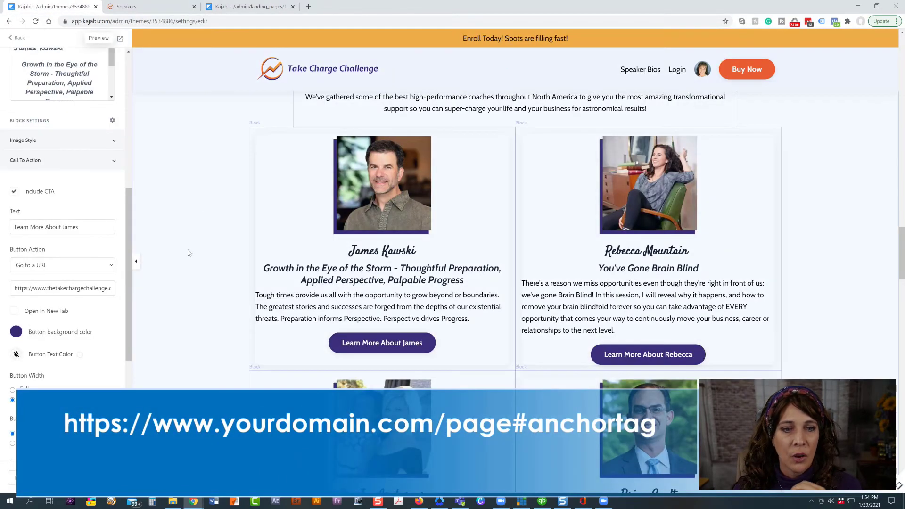